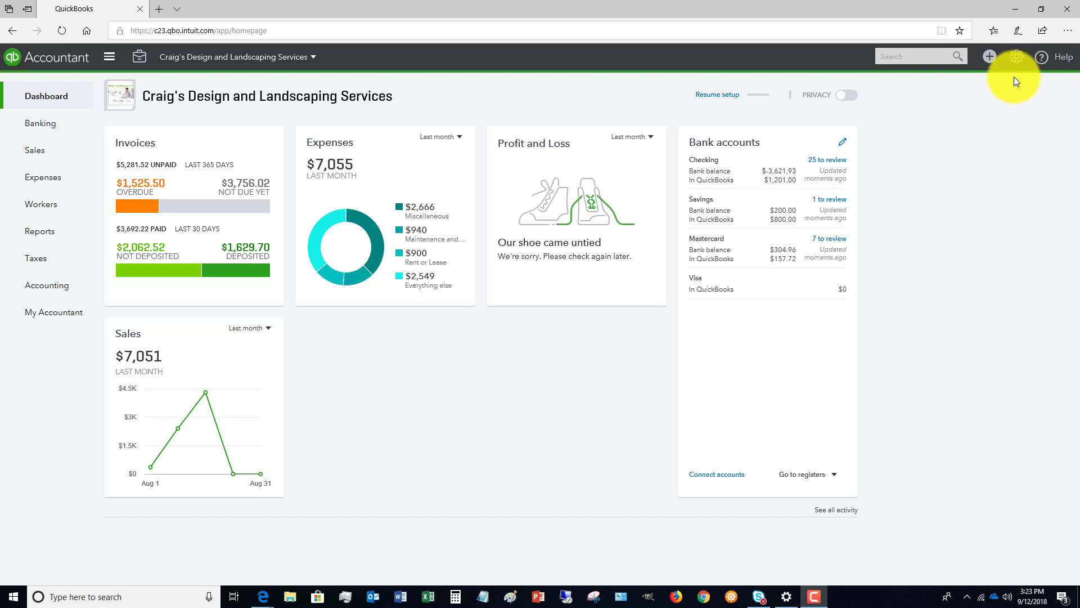
Open the custom form styles by choosing to customize the look and feel of sales forms in the account settings.
left_click(1018, 62)
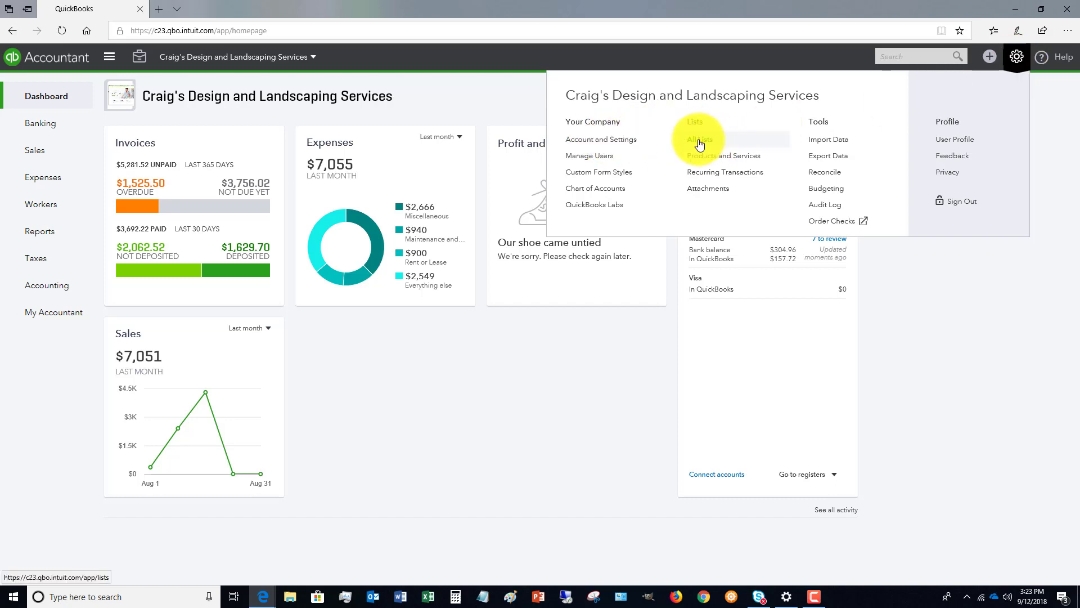
left_click(623, 146)
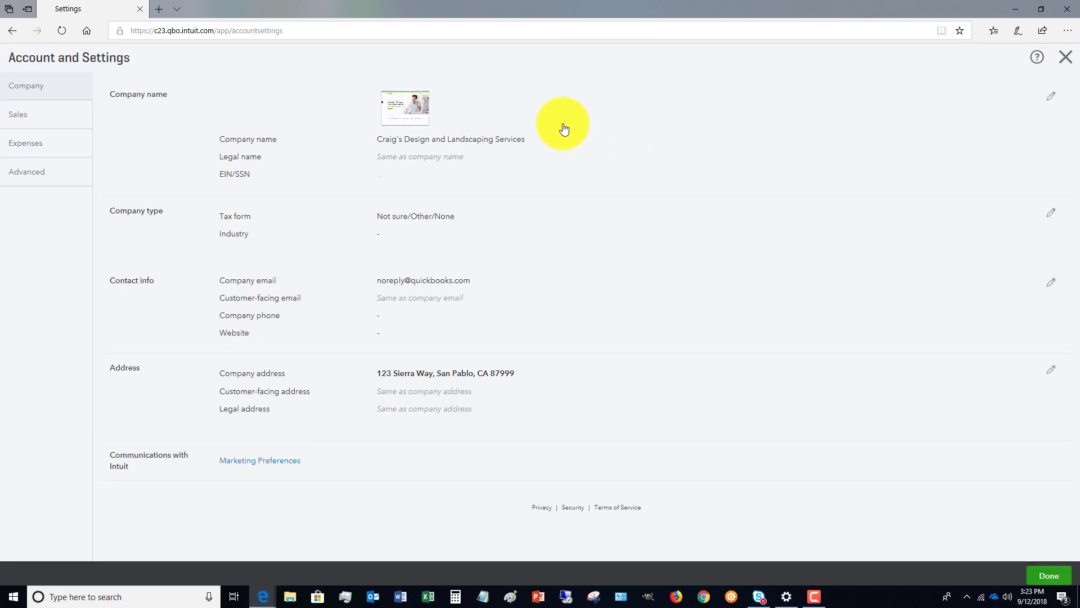
left_click(36, 117)
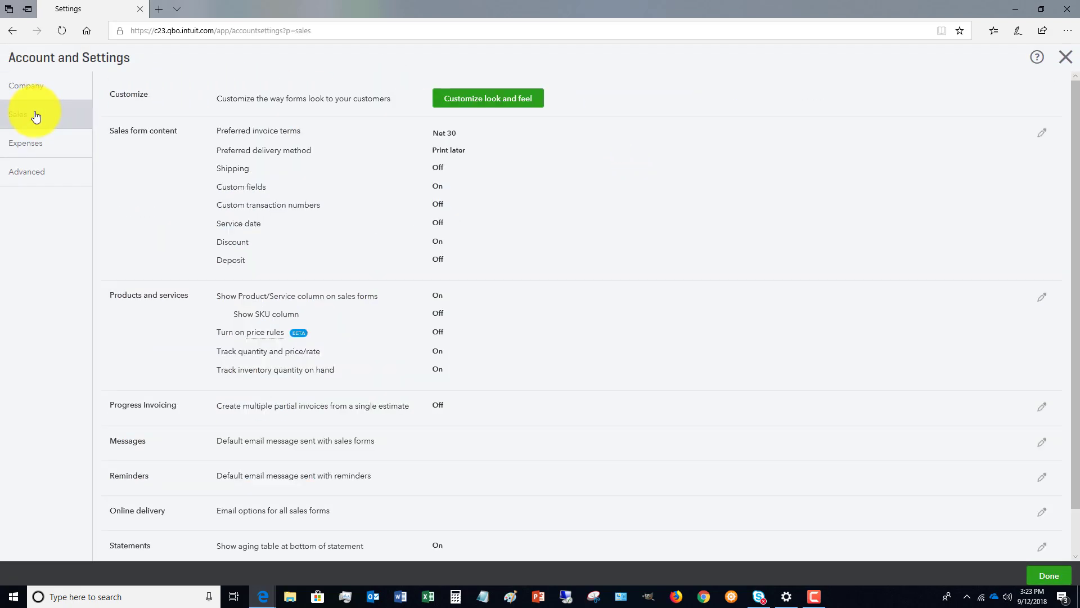
left_click(483, 101)
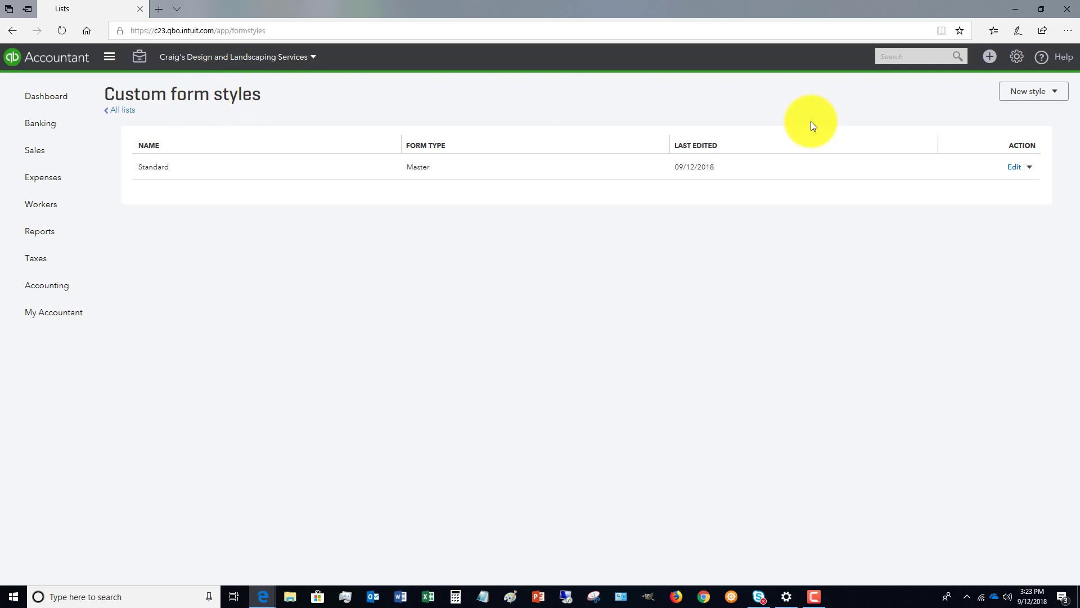
Reach the custom form styles again by way of the overview of all lists.
left_click(1016, 57)
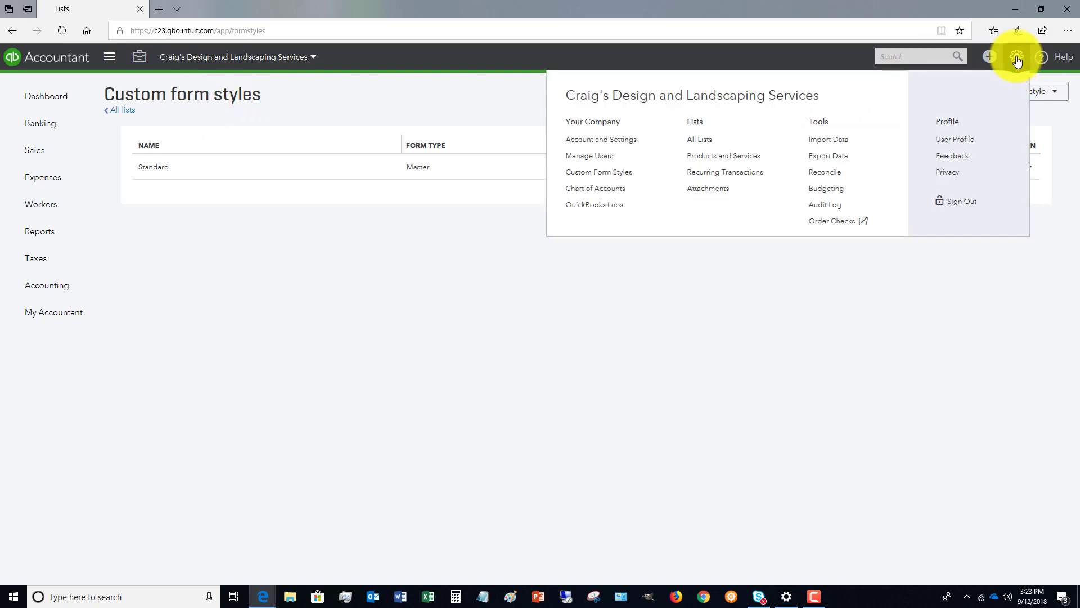
left_click(701, 140)
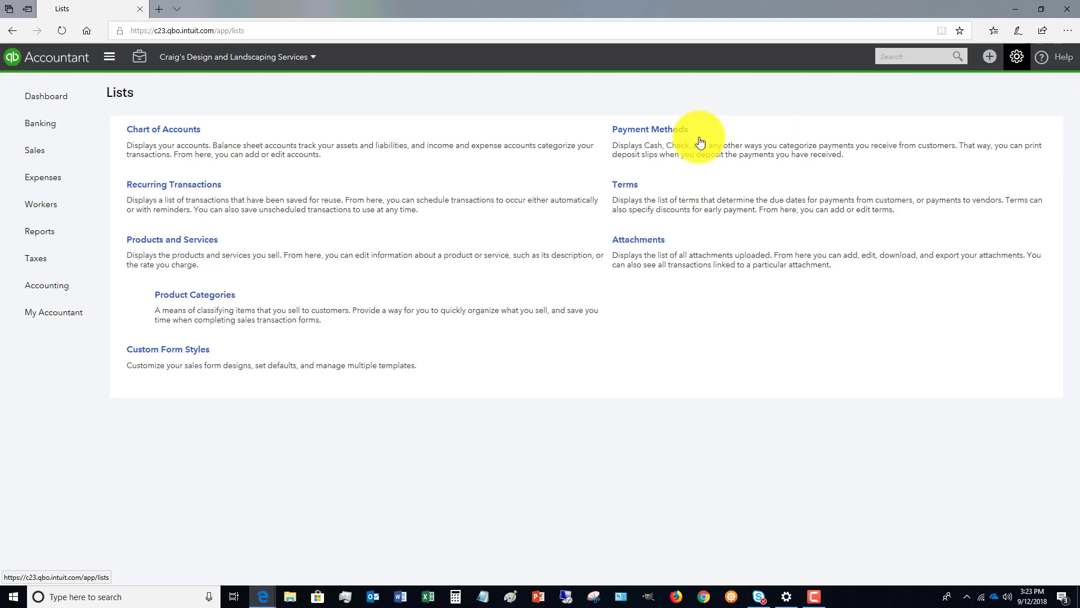
left_click(168, 350)
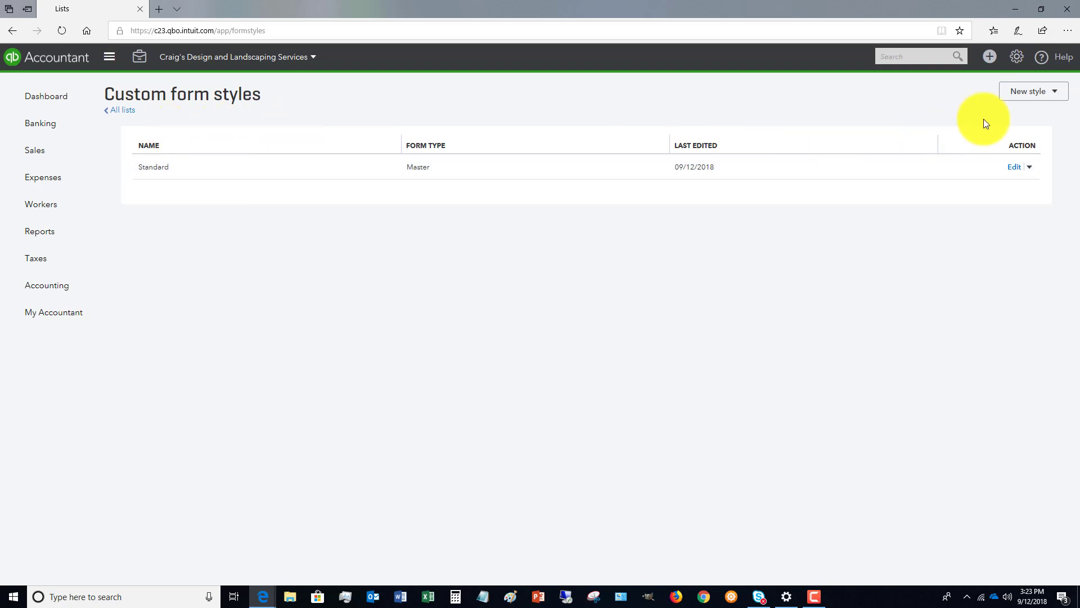
Create a new invoice form style and name it "My custom invoice".
left_click(1055, 94)
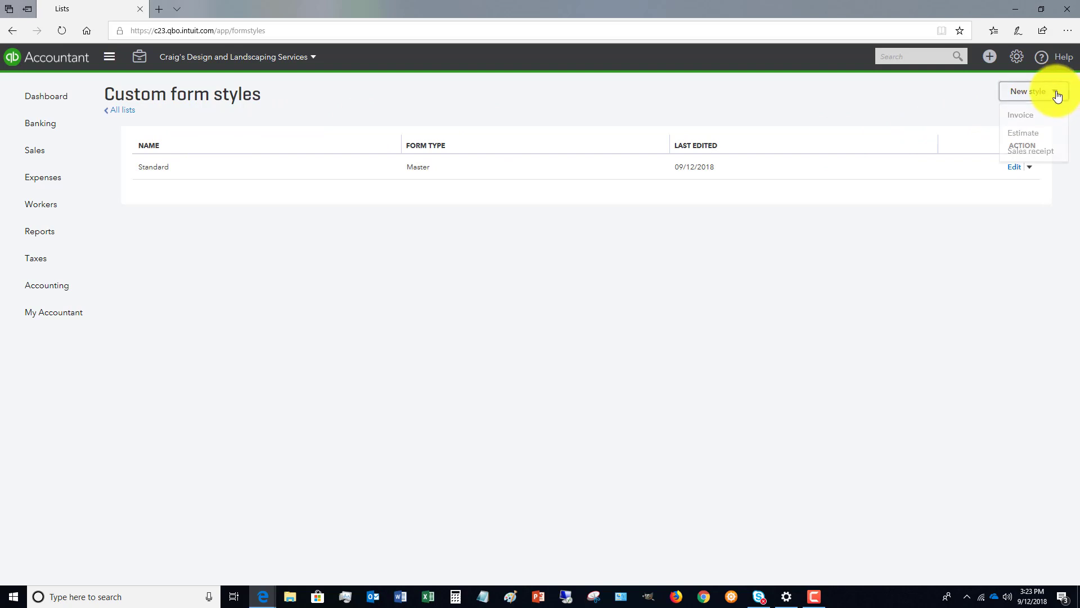
left_click(1022, 118)
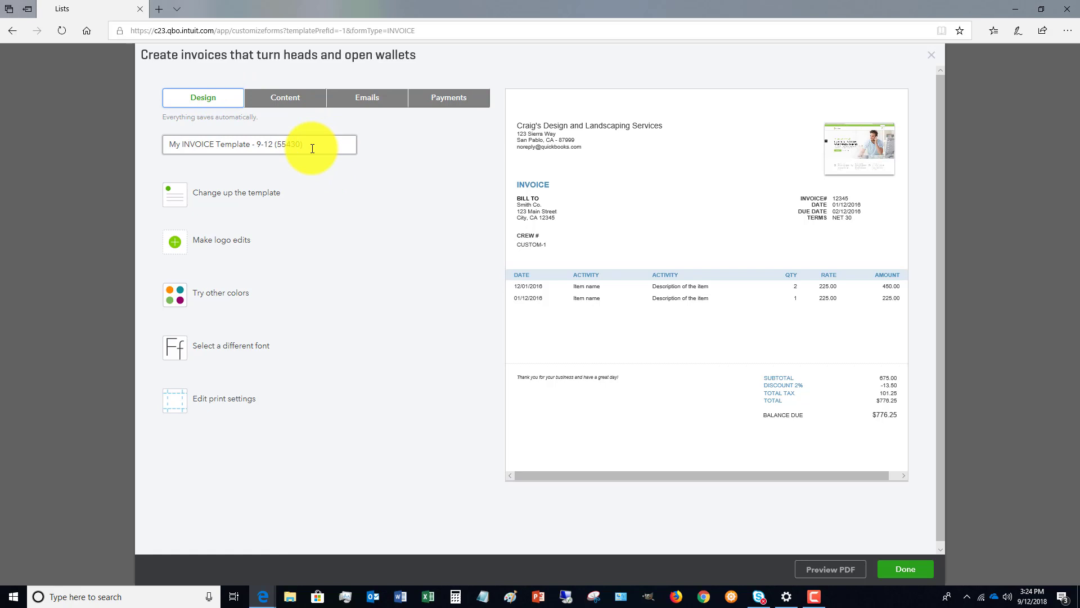
left_click_drag(312, 148, 136, 152)
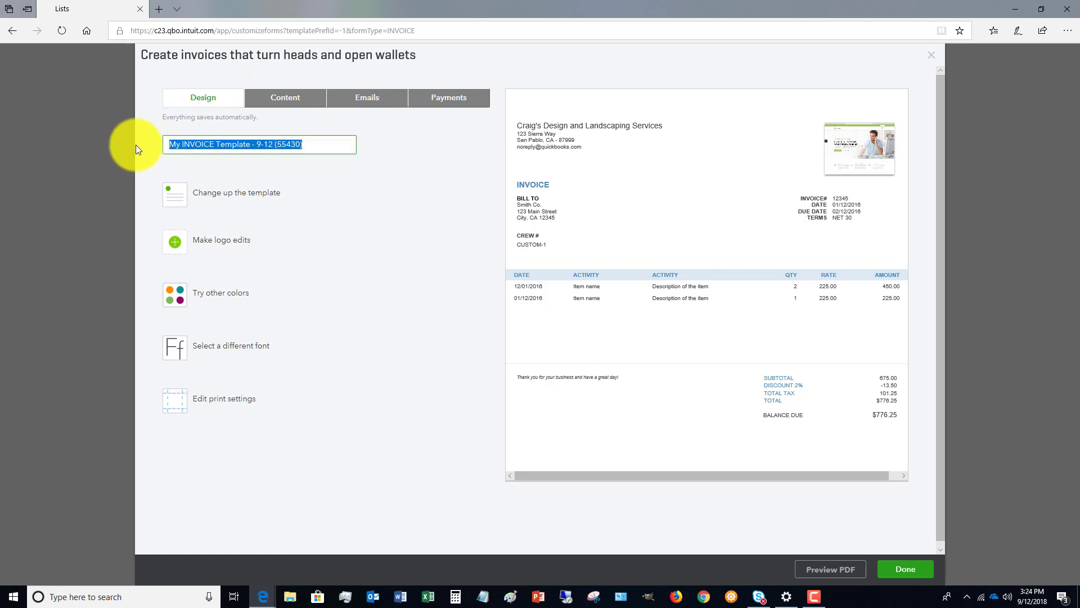
type("My cus")
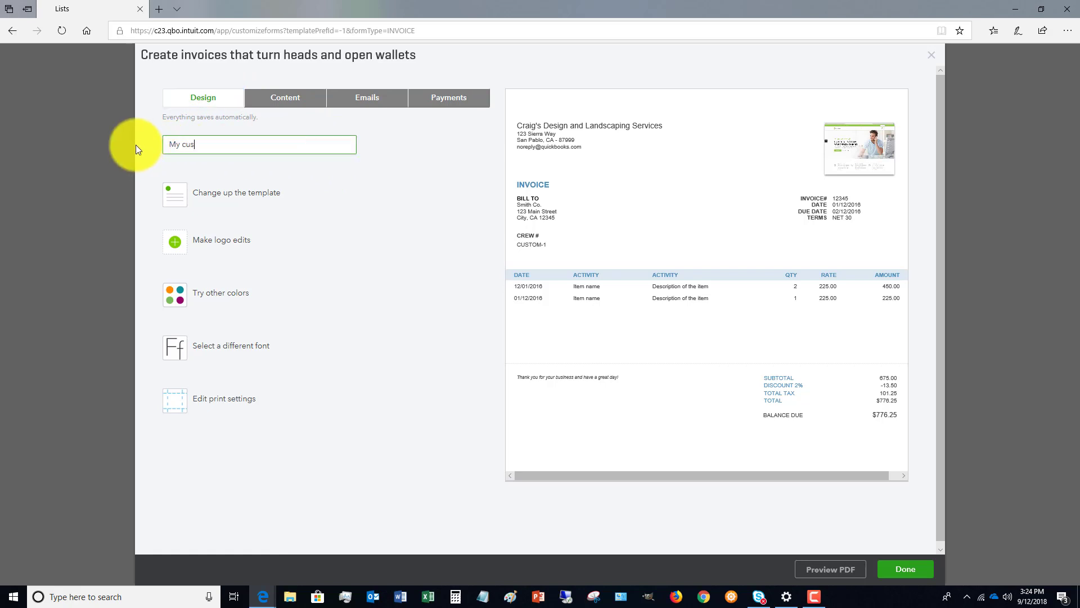
type("tom invoice")
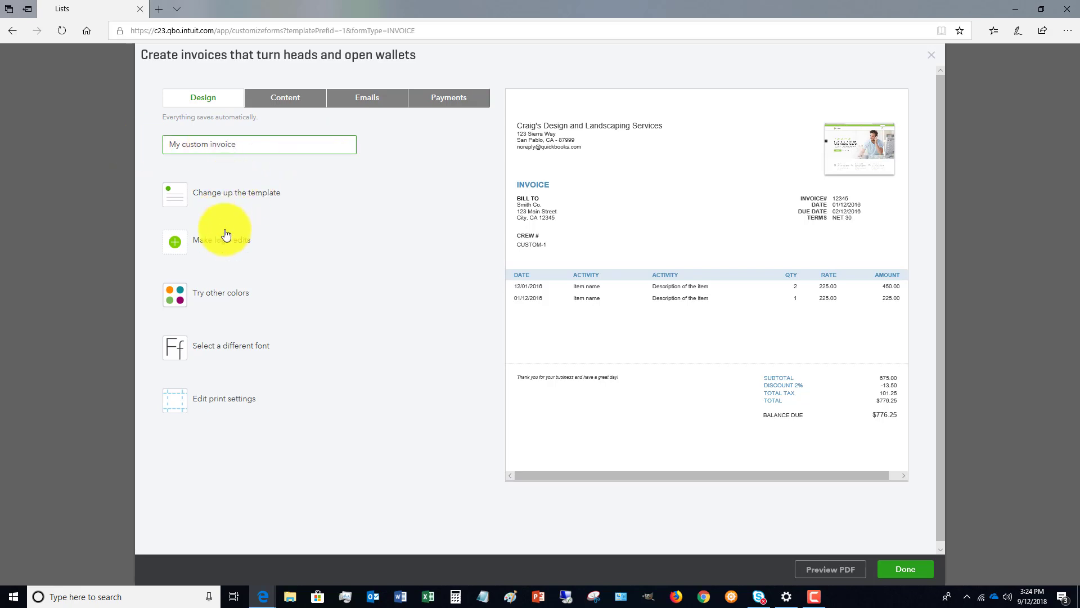
Compare the Modern, Fresh and Bold invoice templates and apply Modern.
left_click(218, 198)
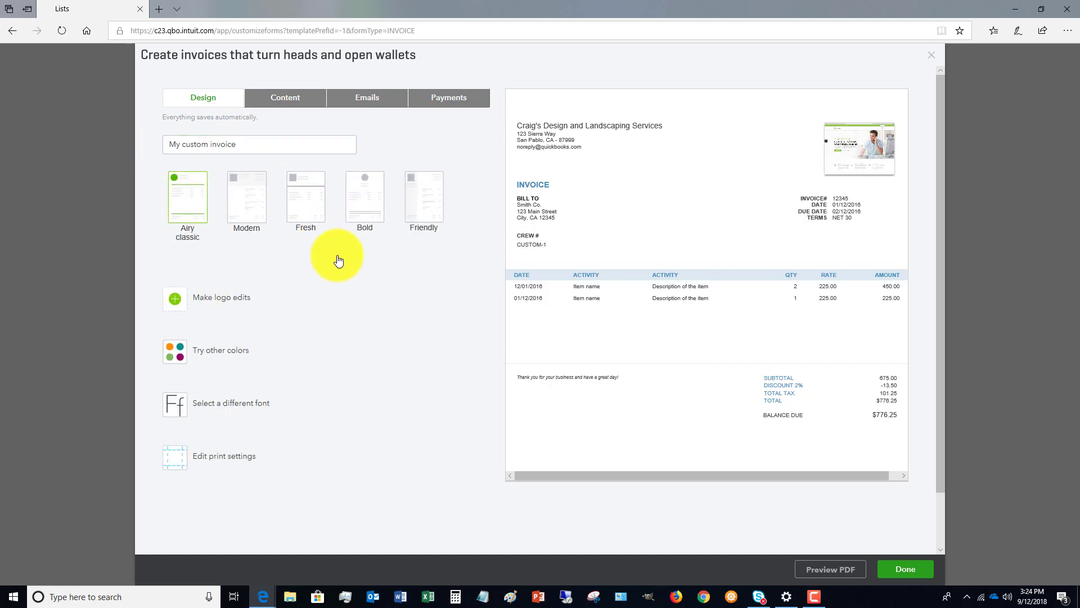
left_click(252, 204)
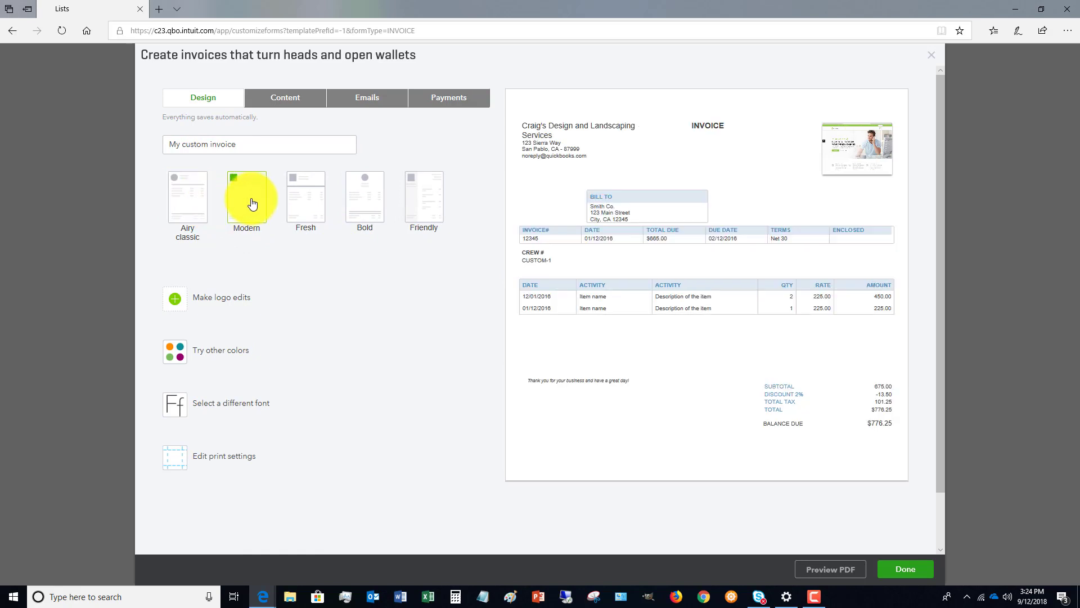
left_click(305, 204)
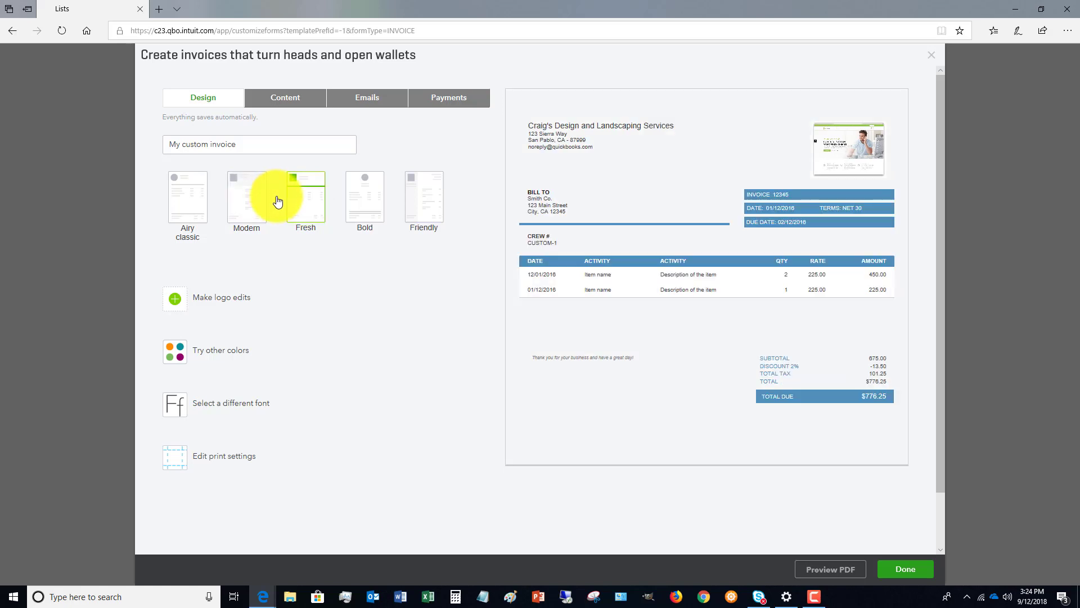
left_click(248, 197)
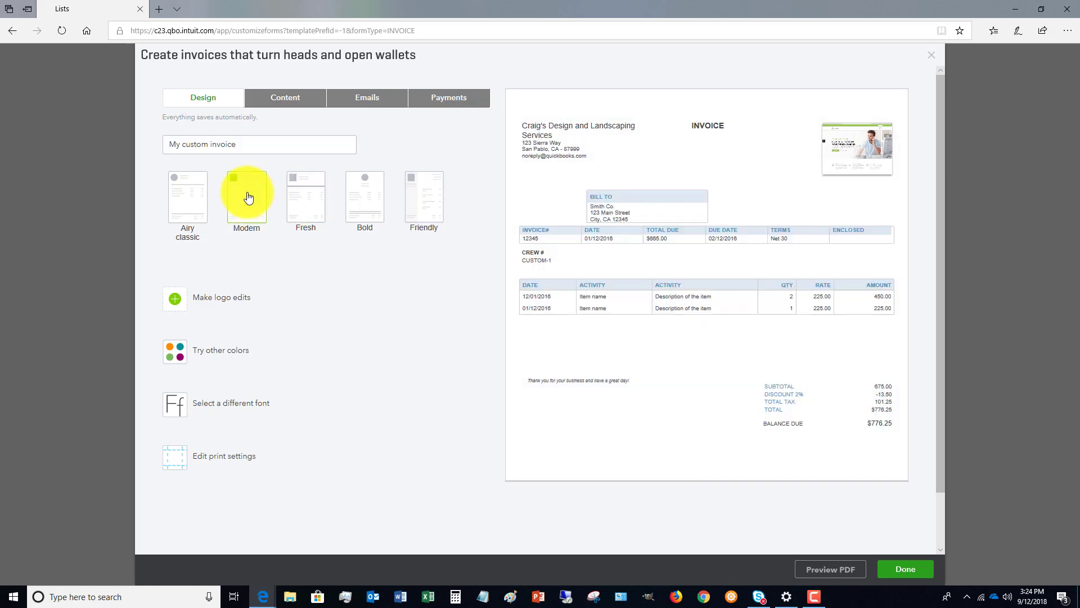
left_click(369, 201)
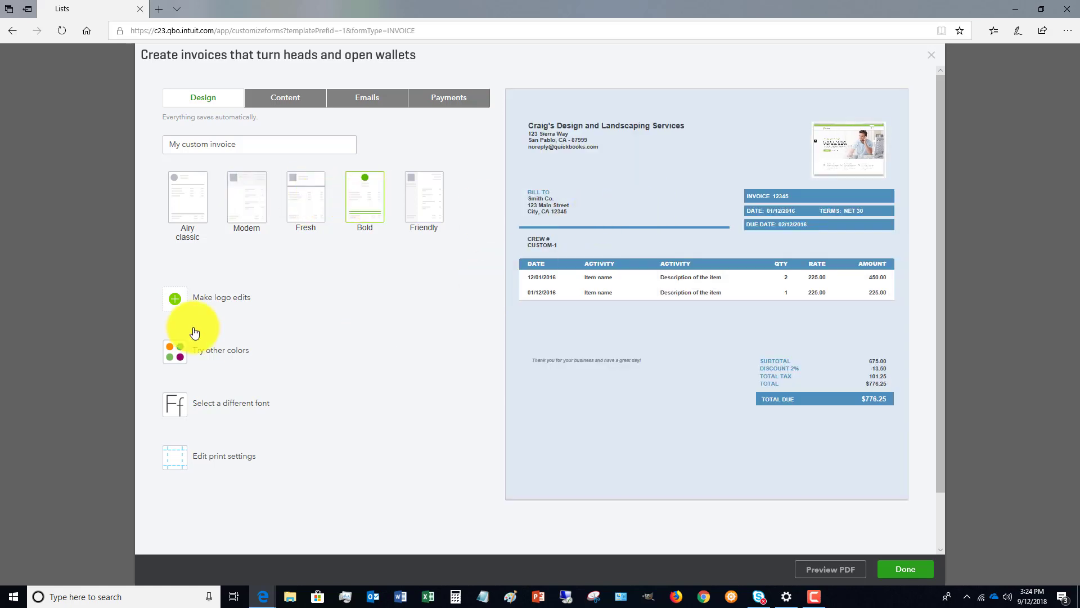
left_click(252, 201)
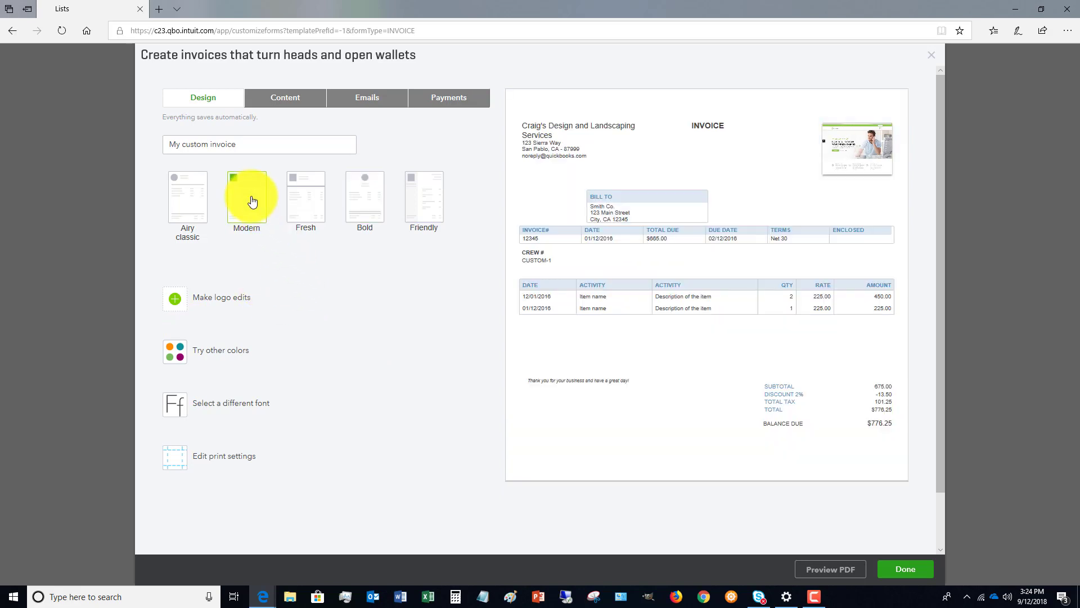
Replace the invoice logo with the image file logo-tranparent-350x350.
left_click(211, 297)
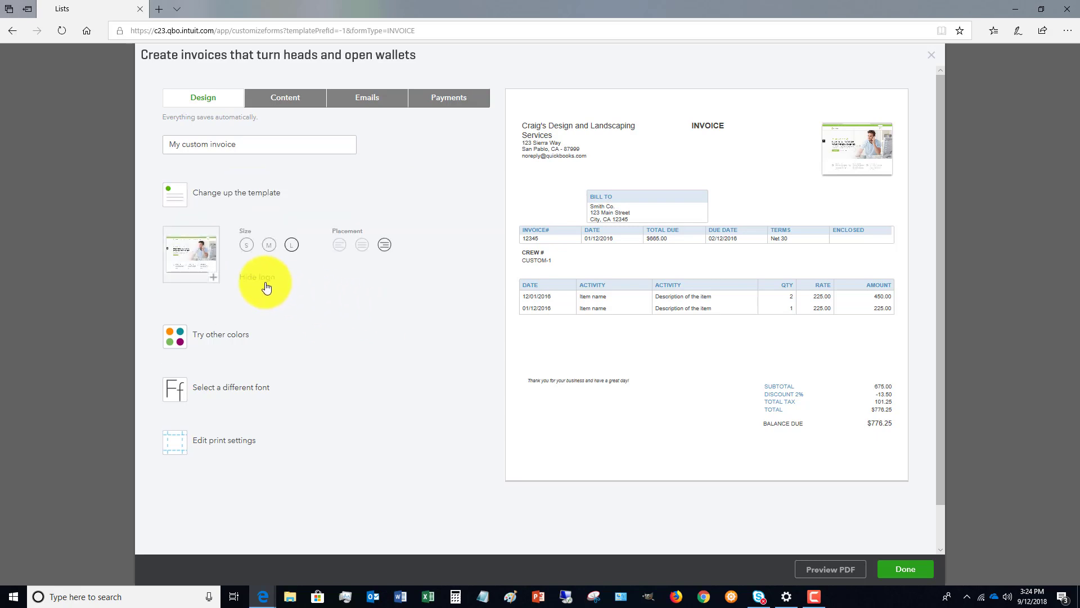
left_click(216, 279)
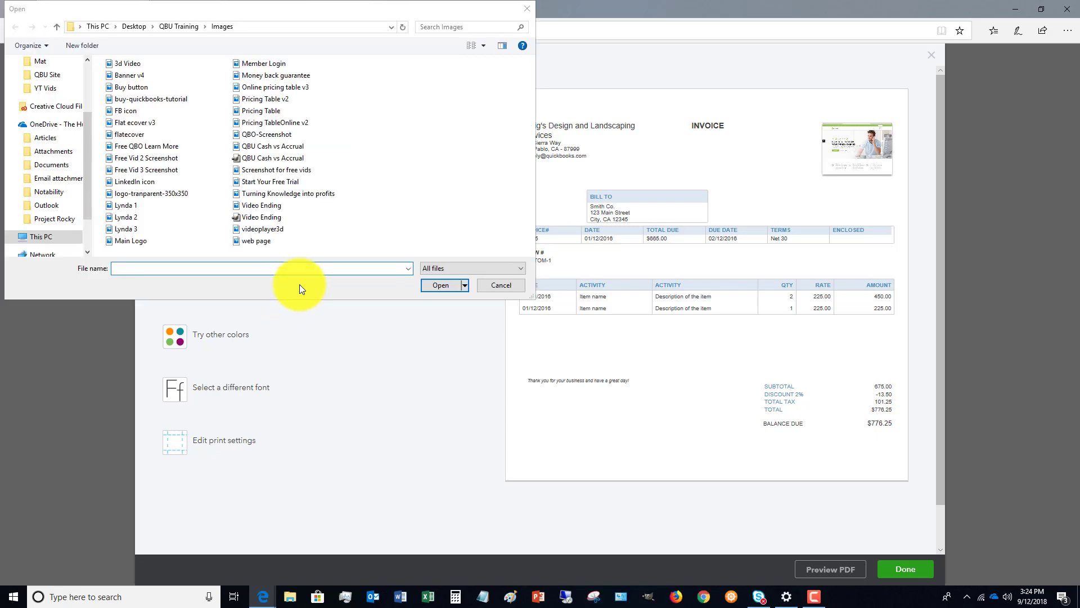
left_click(153, 194)
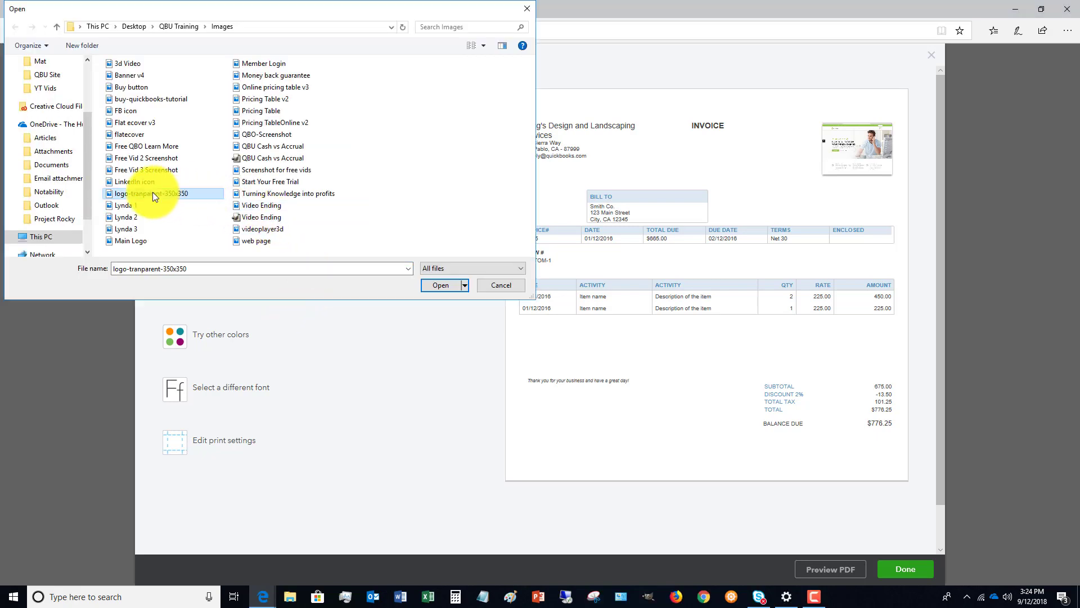
left_click(441, 287)
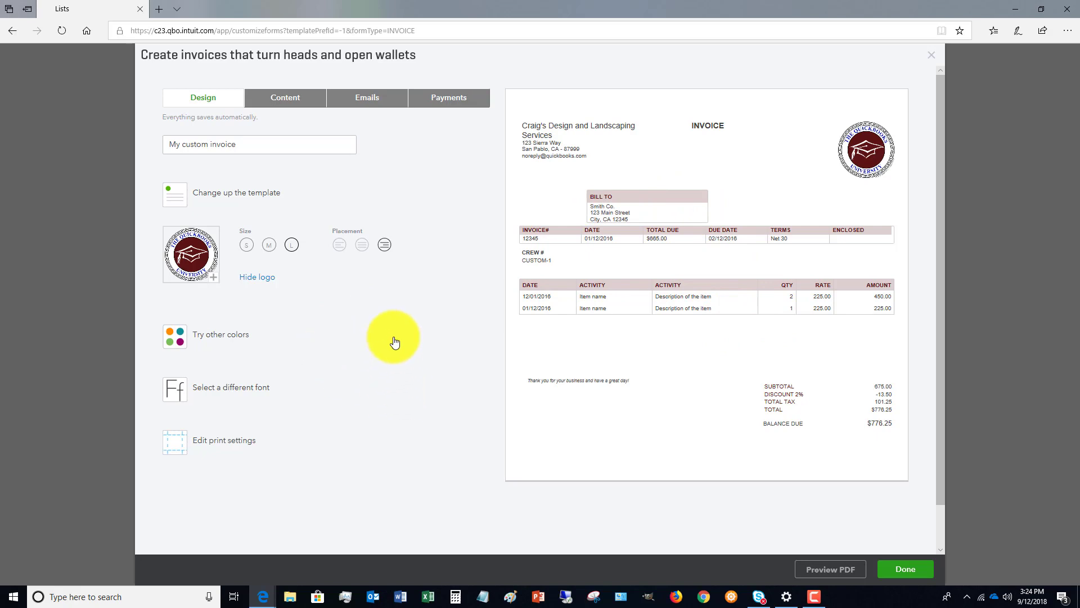
Try the small and medium logo sizes and the left and center placements, ending on large size with right placement.
left_click(247, 245)
left_click(269, 244)
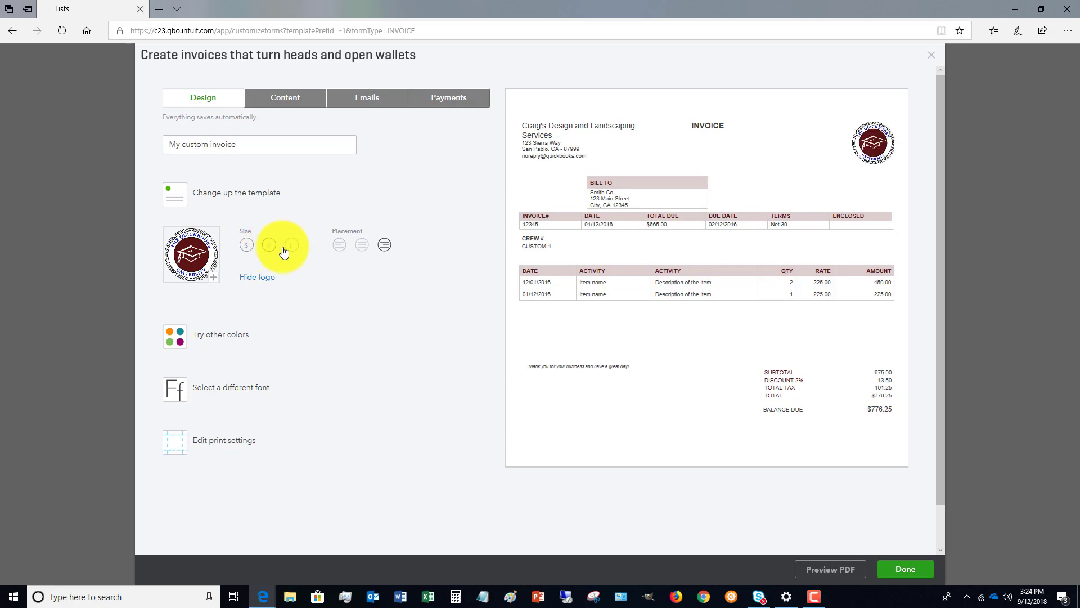
left_click(291, 245)
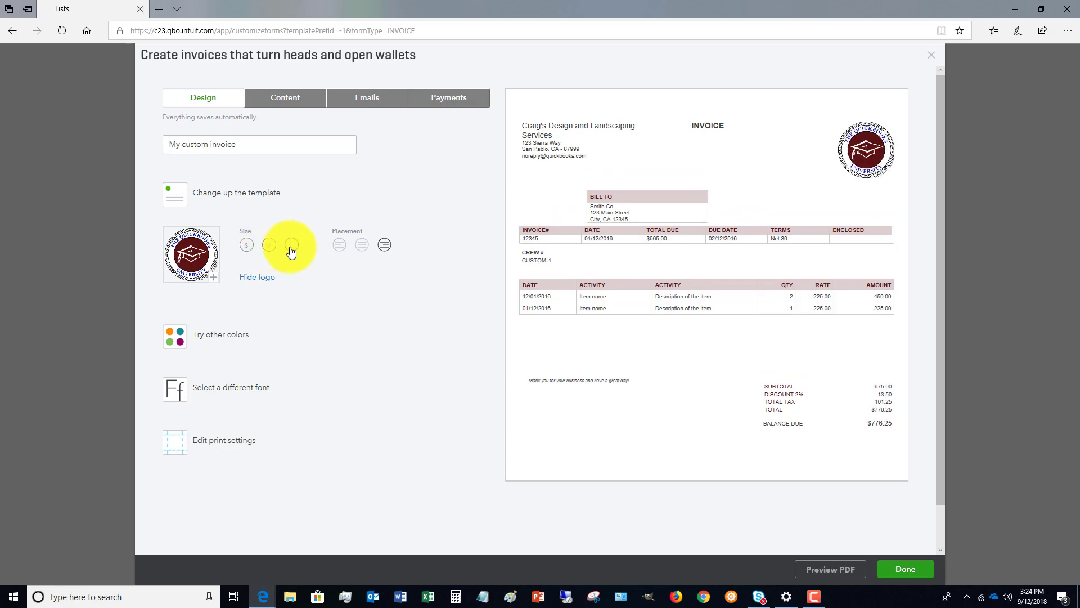
left_click(339, 245)
left_click(364, 248)
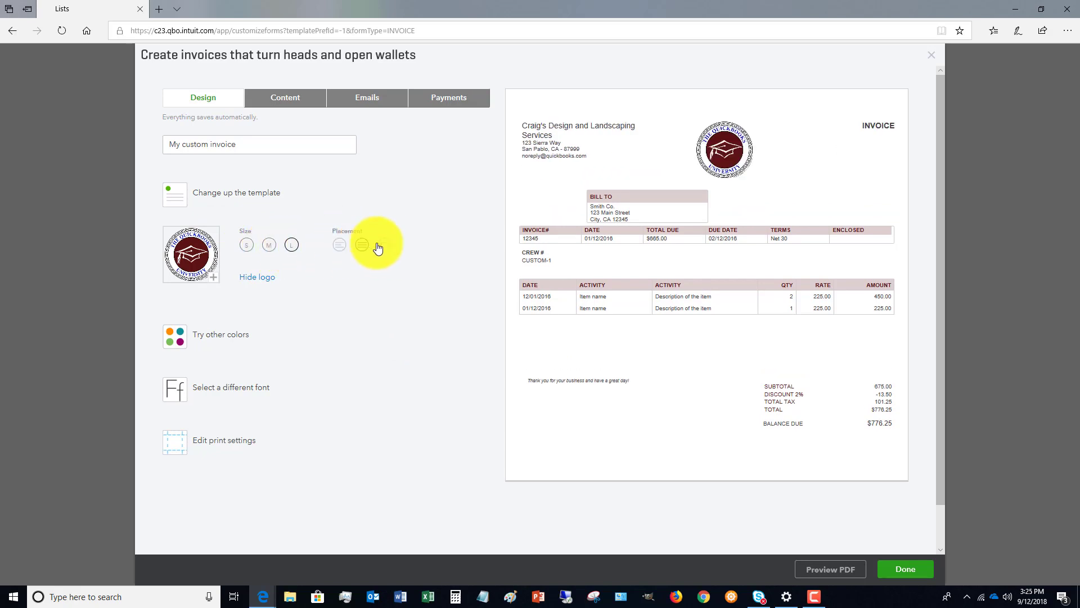
left_click(387, 246)
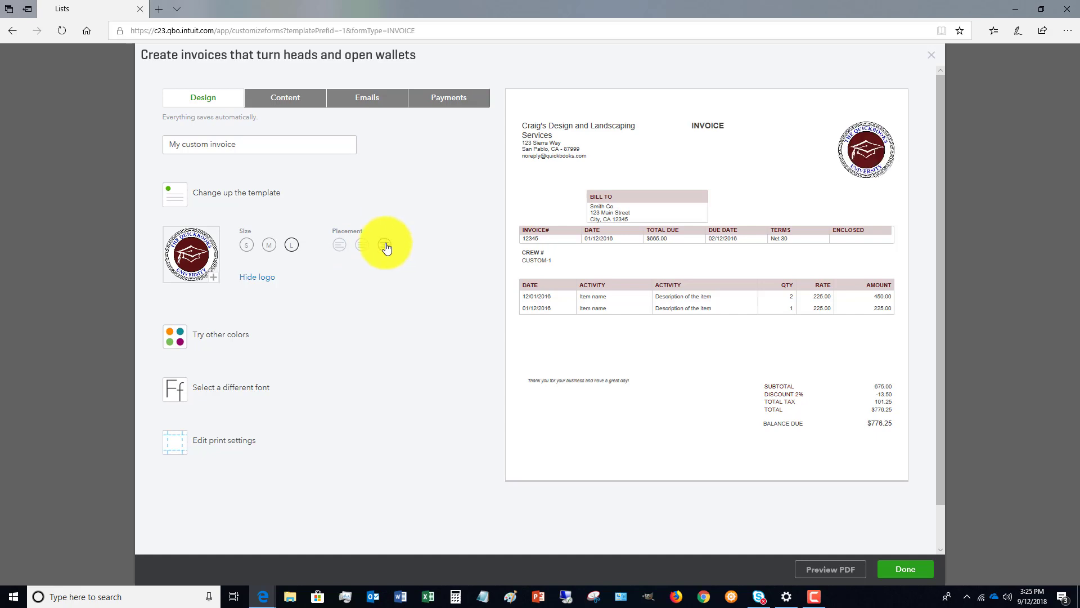
Try the gray-blue accent color #7889a1 on the invoice and settle on dark green #2a651d.
left_click(217, 338)
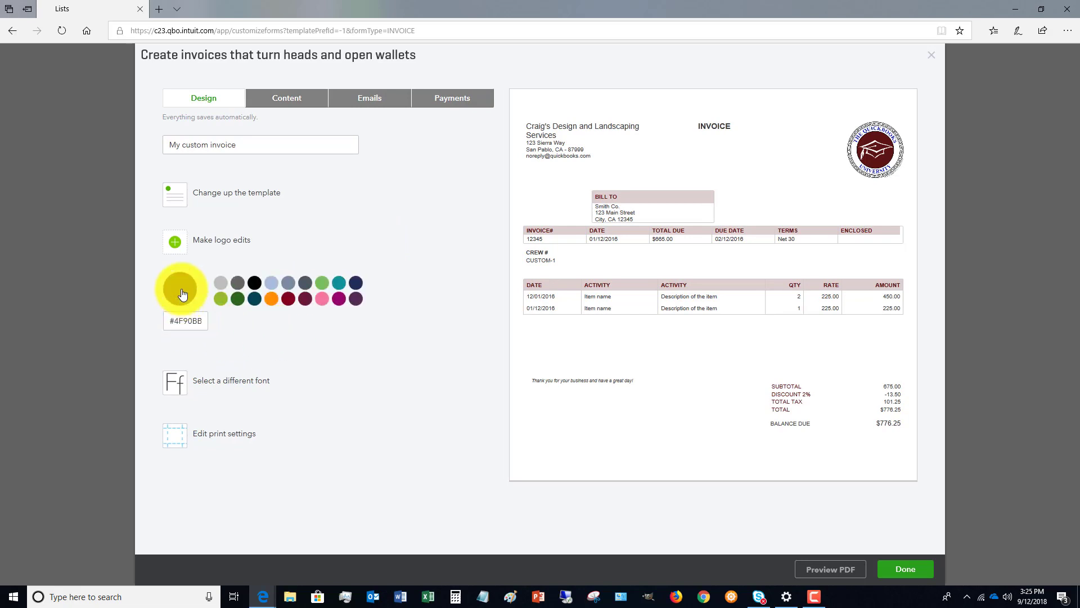
left_click(288, 284)
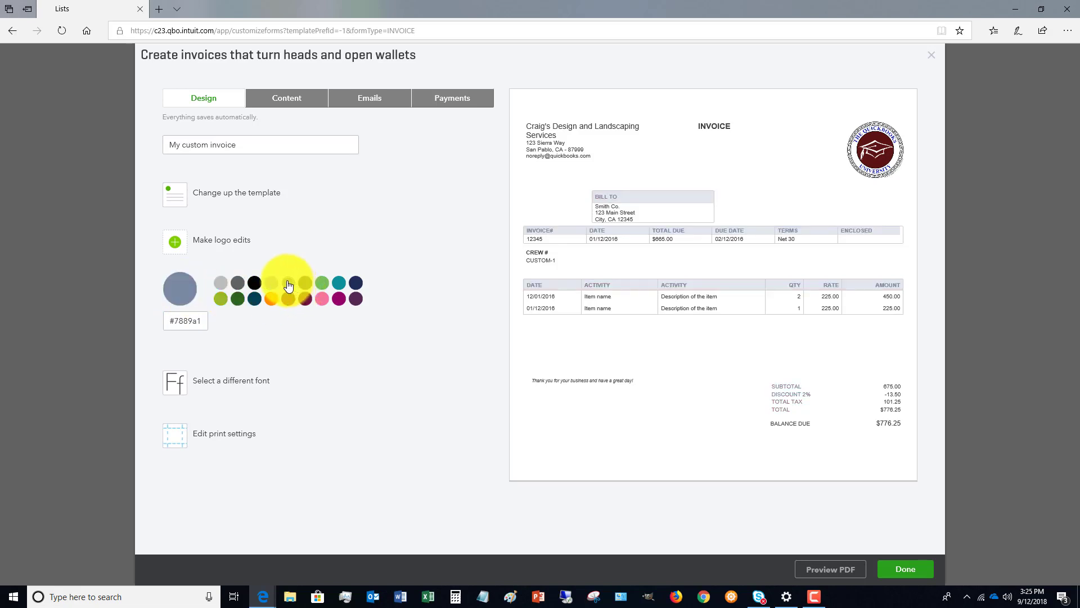
left_click(237, 299)
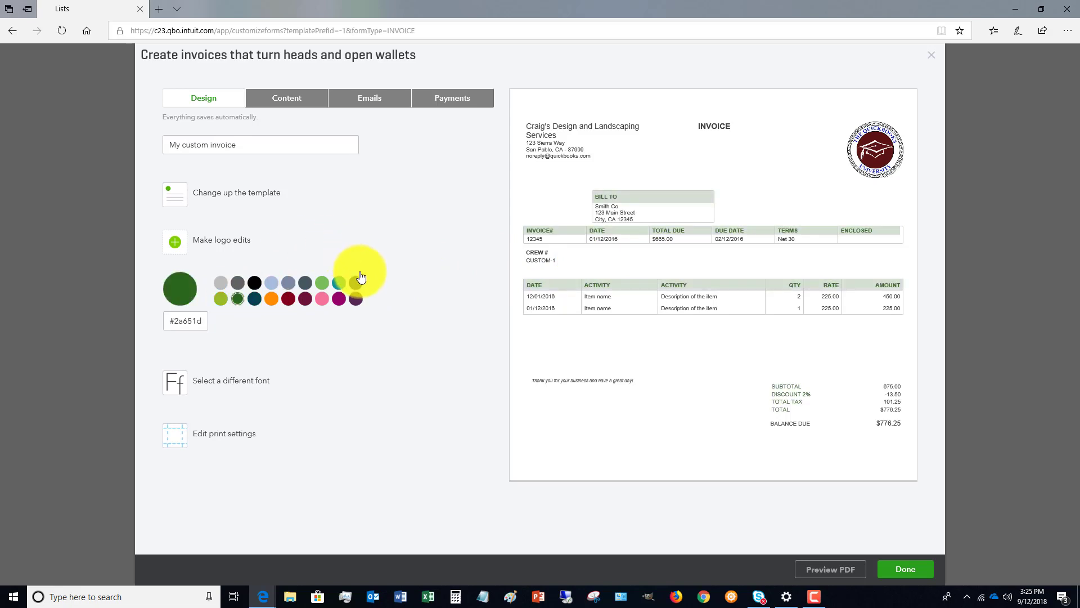
Set the invoice font size to 12pt and, after trying Courier, the typeface to Times New Roman.
left_click(225, 382)
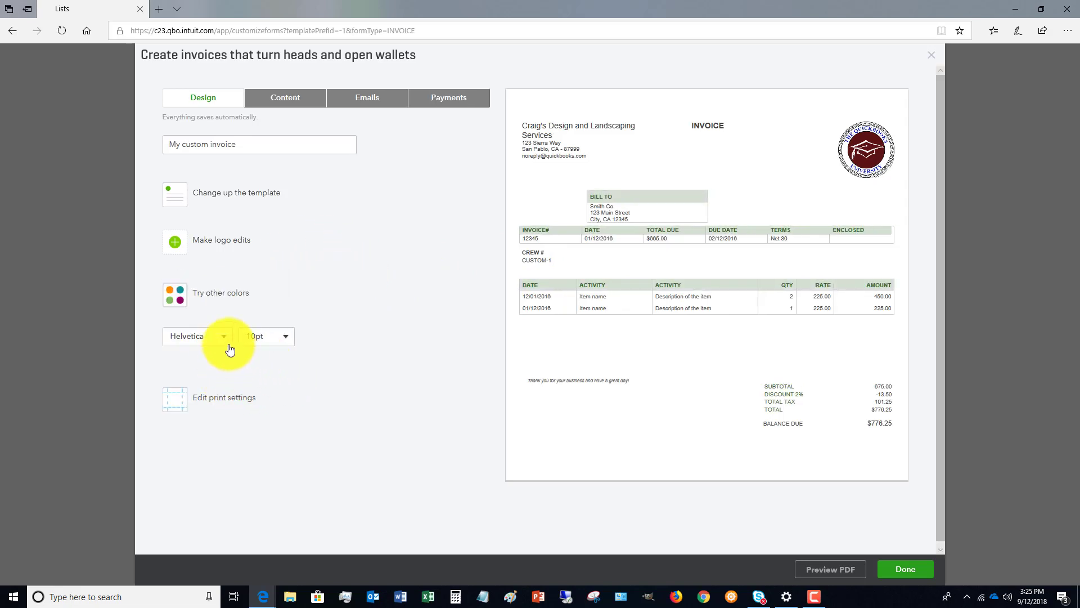
left_click(286, 337)
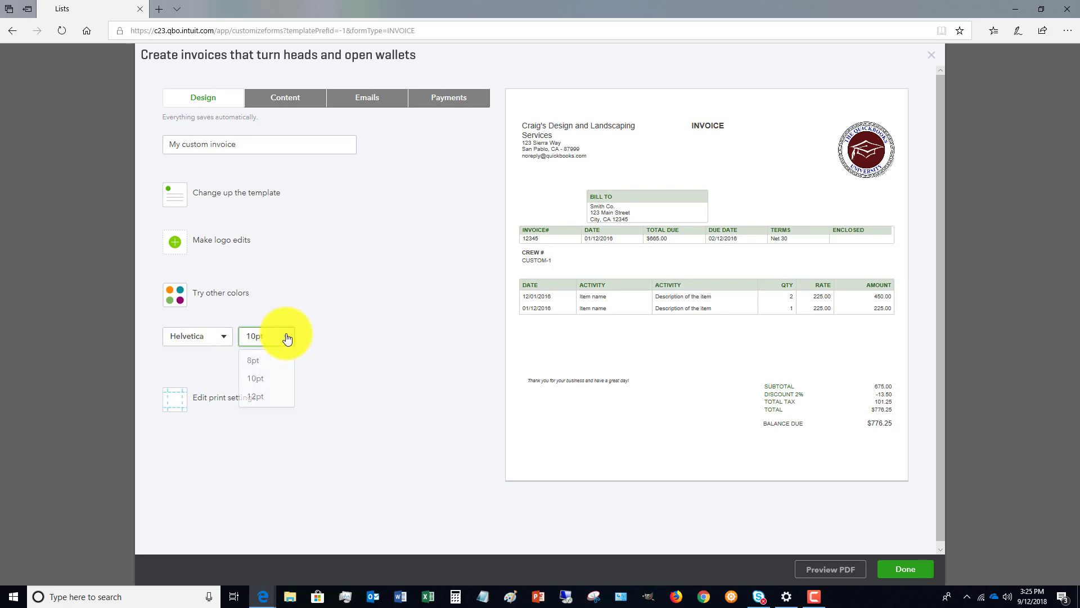
left_click(264, 397)
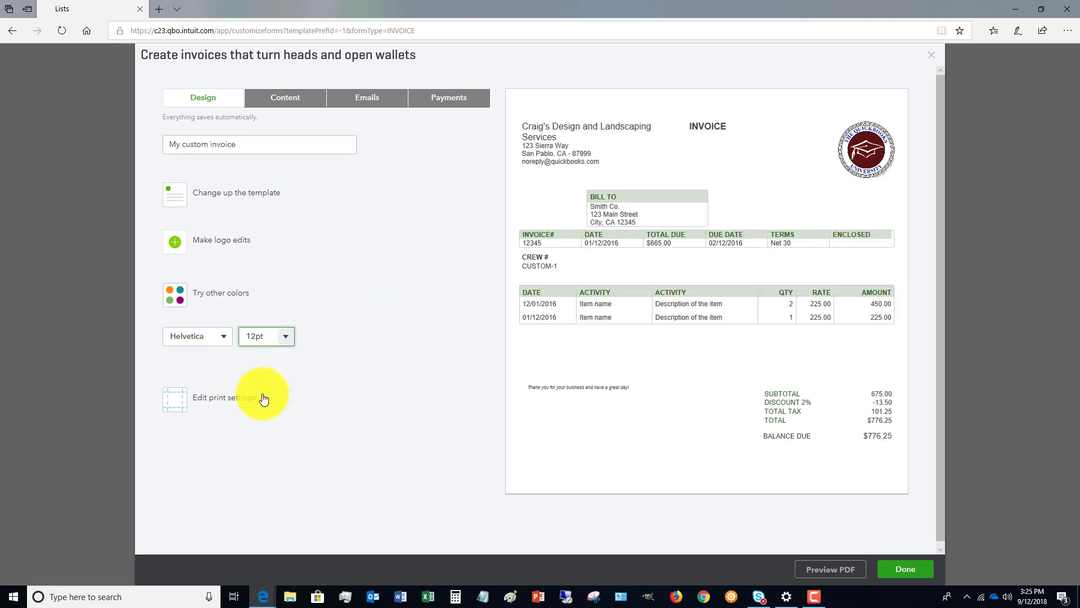
left_click(227, 337)
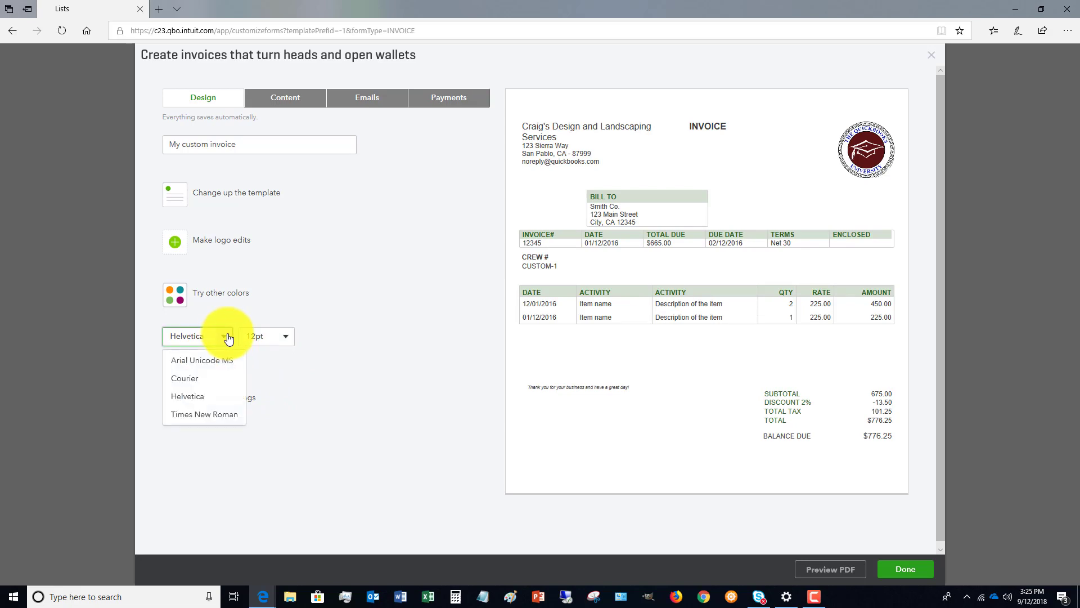
left_click(185, 378)
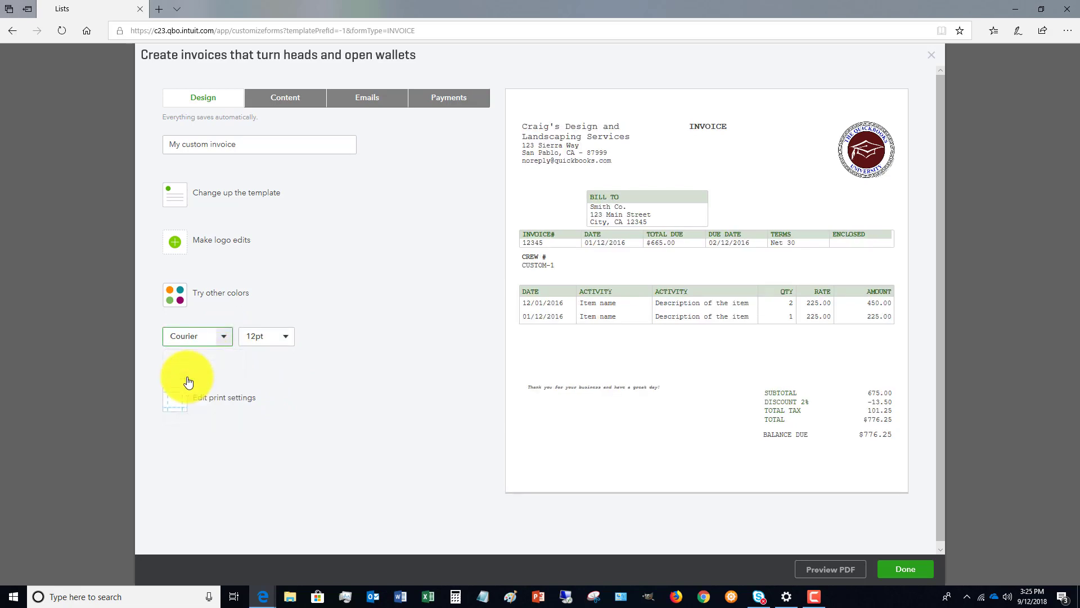
left_click(225, 340)
left_click(196, 416)
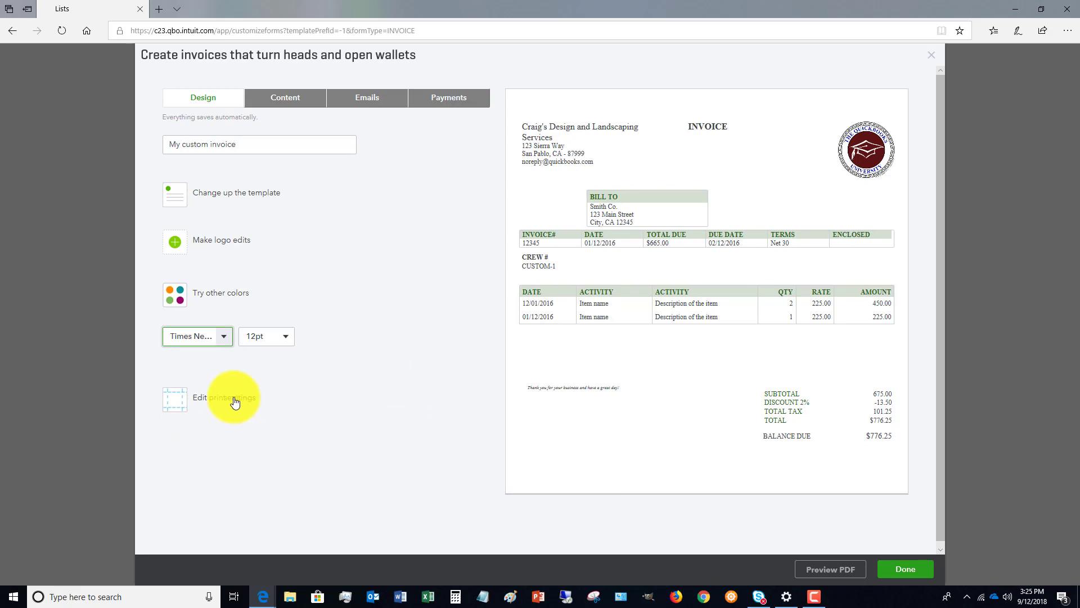
Examine the invoice's print margin settings and its header content options, expanding the business address fields.
left_click(210, 401)
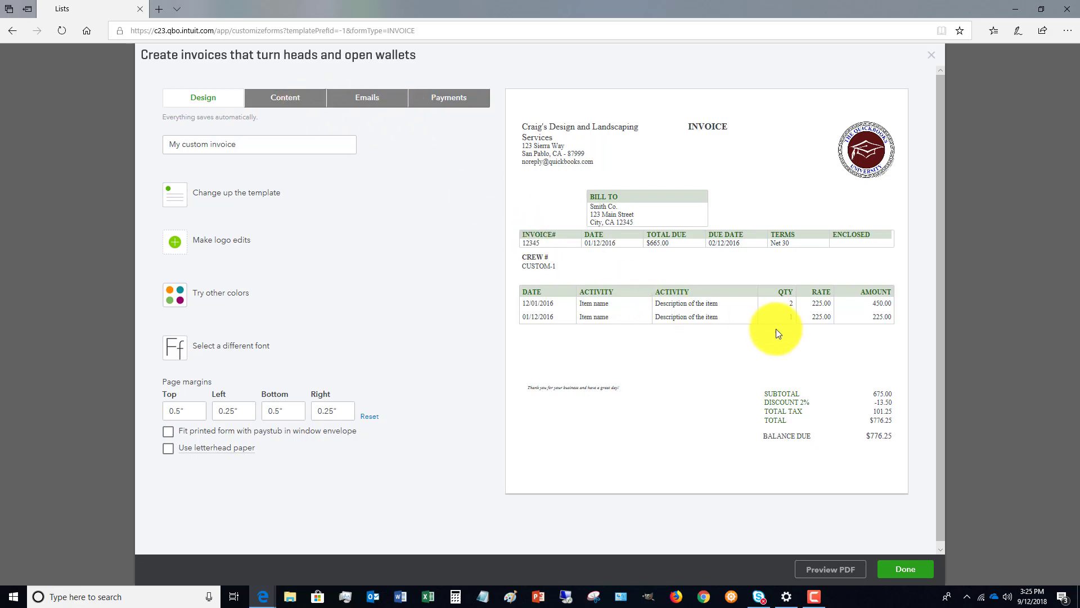
left_click(290, 100)
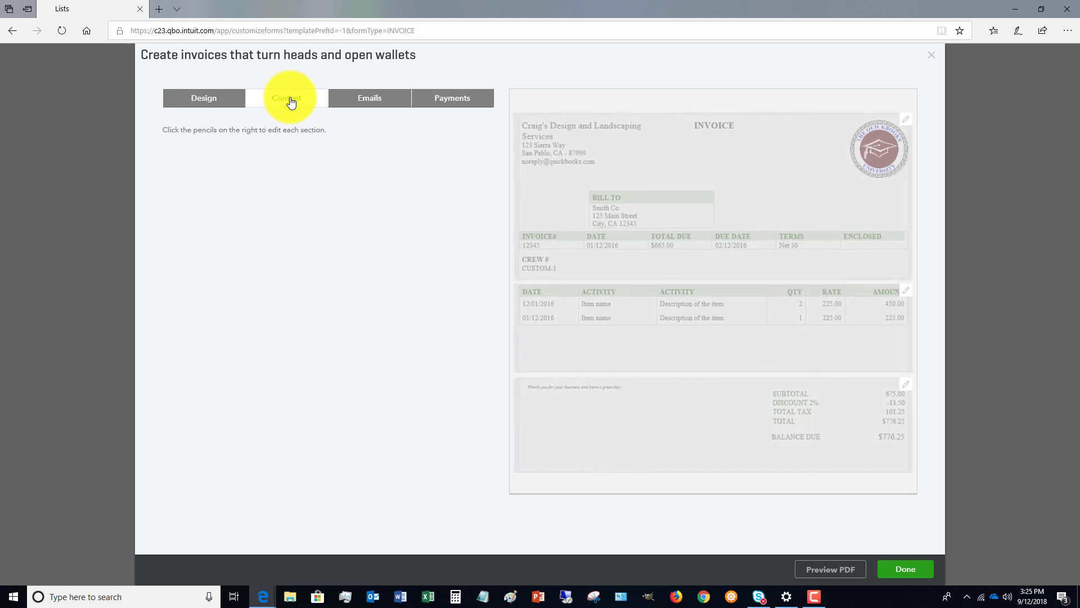
left_click(897, 131)
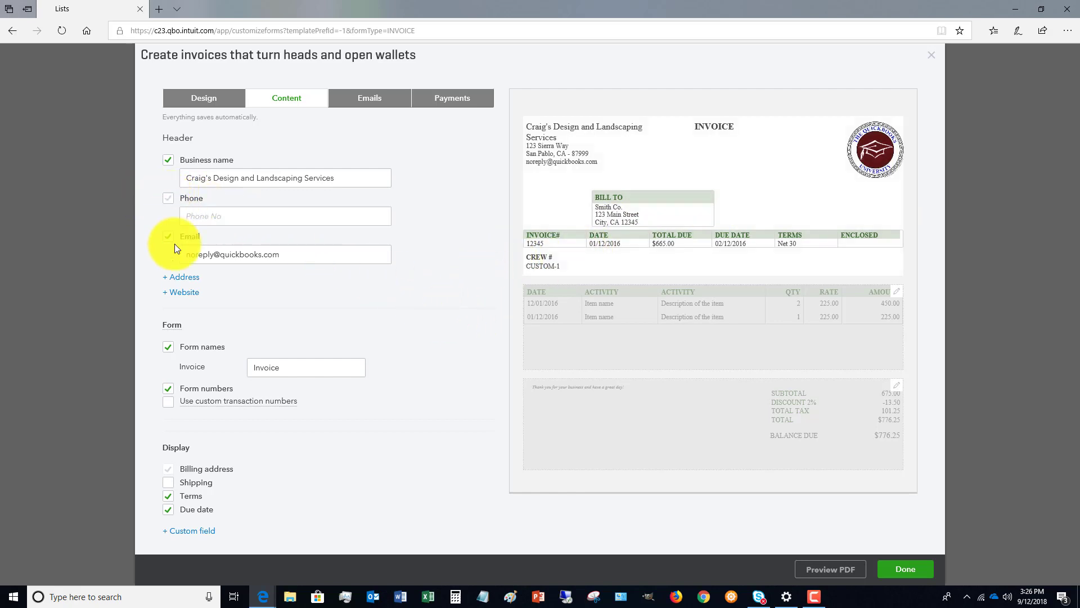
left_click(170, 278)
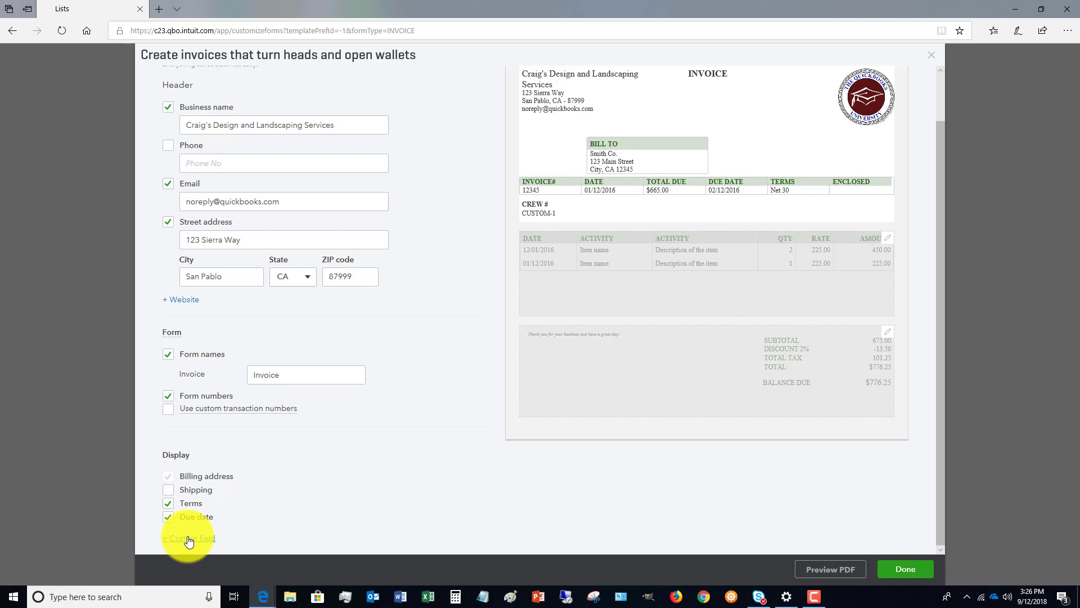
scroll(359, 271, "up", 2)
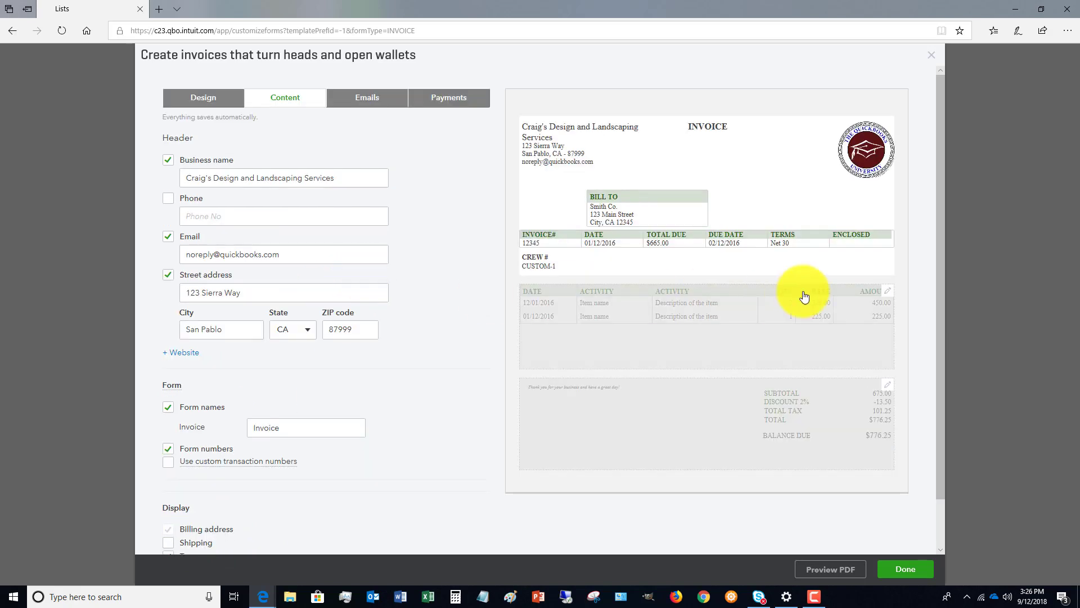
Examine the column options for the invoice's activity table, including the additional activity options.
left_click(887, 305)
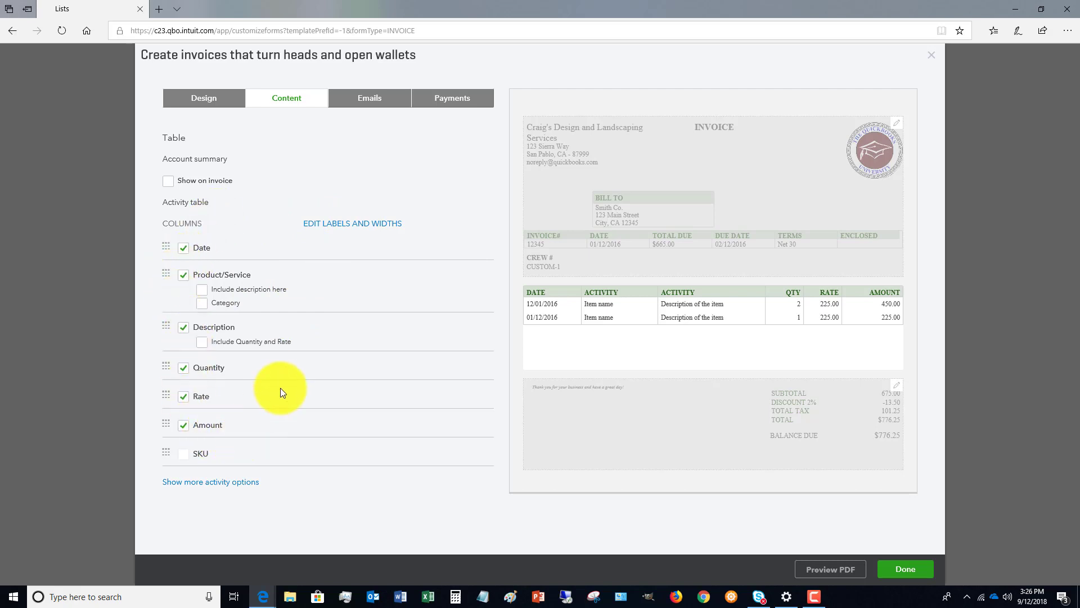
left_click(230, 482)
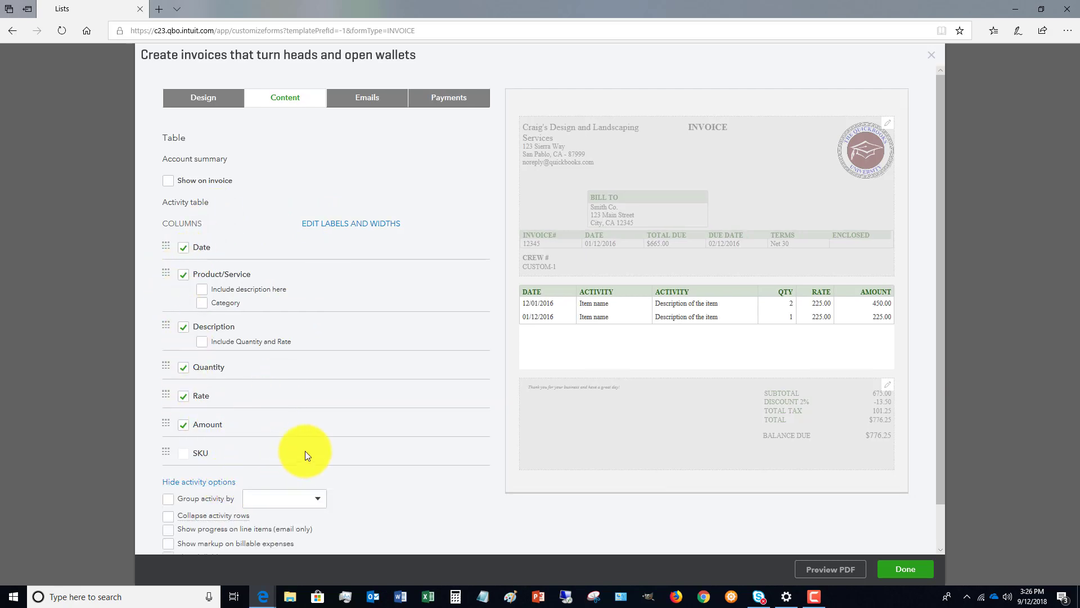
scroll(410, 460, "down", 1)
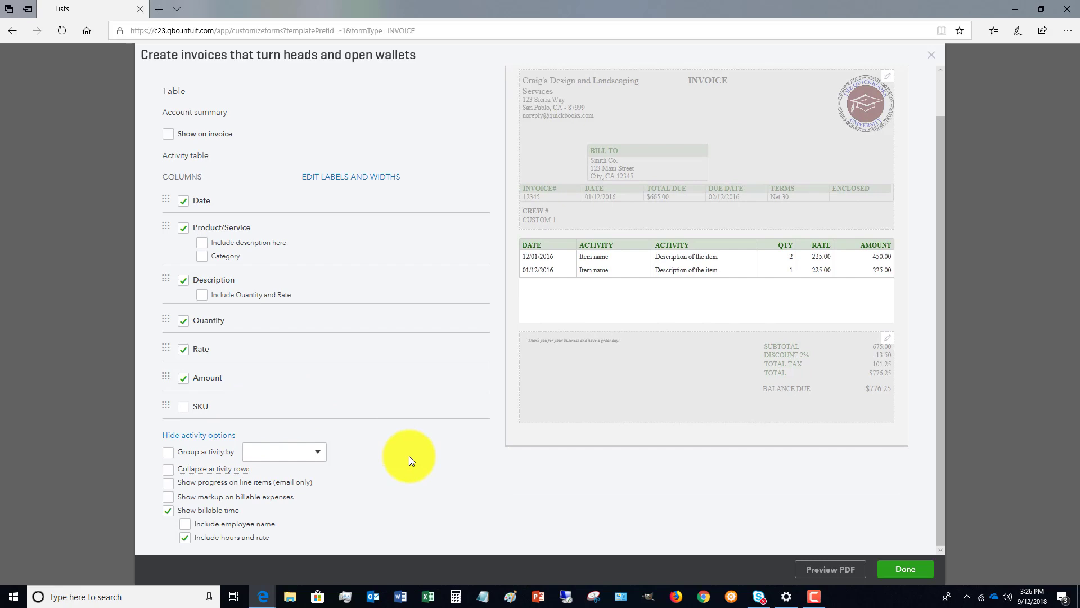
scroll(410, 458, "up", 1)
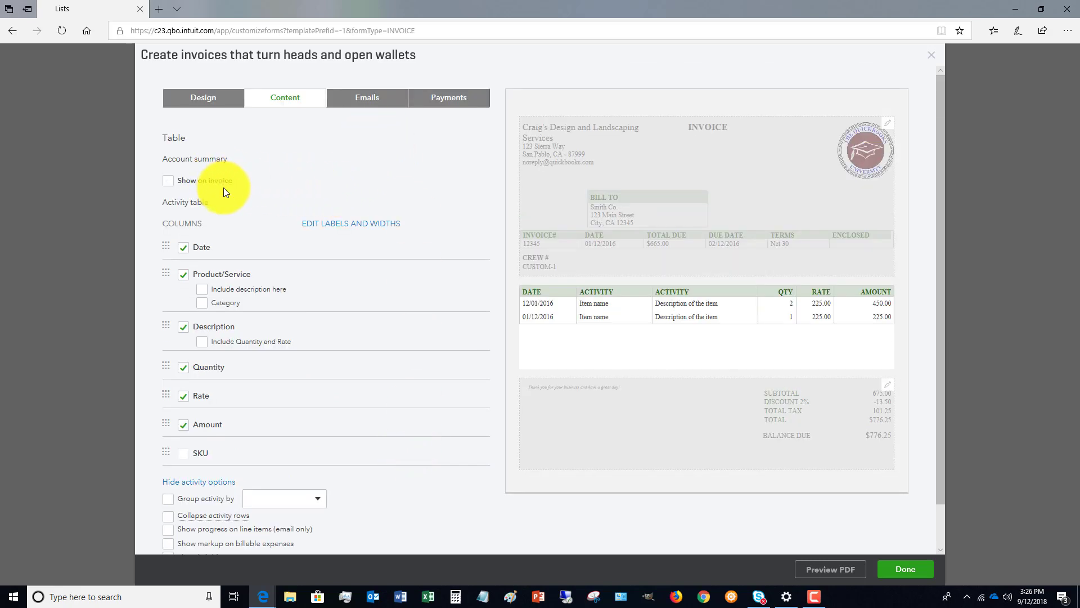
Review the invoice's footer content options and the standard email sent to customers with each invoice.
left_click(890, 390)
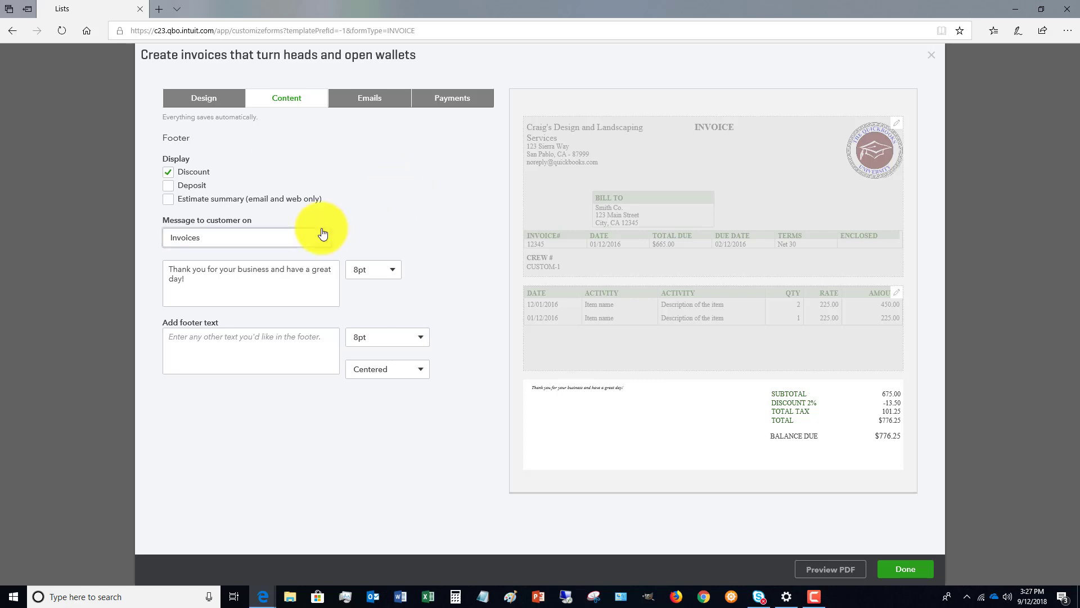
left_click(366, 99)
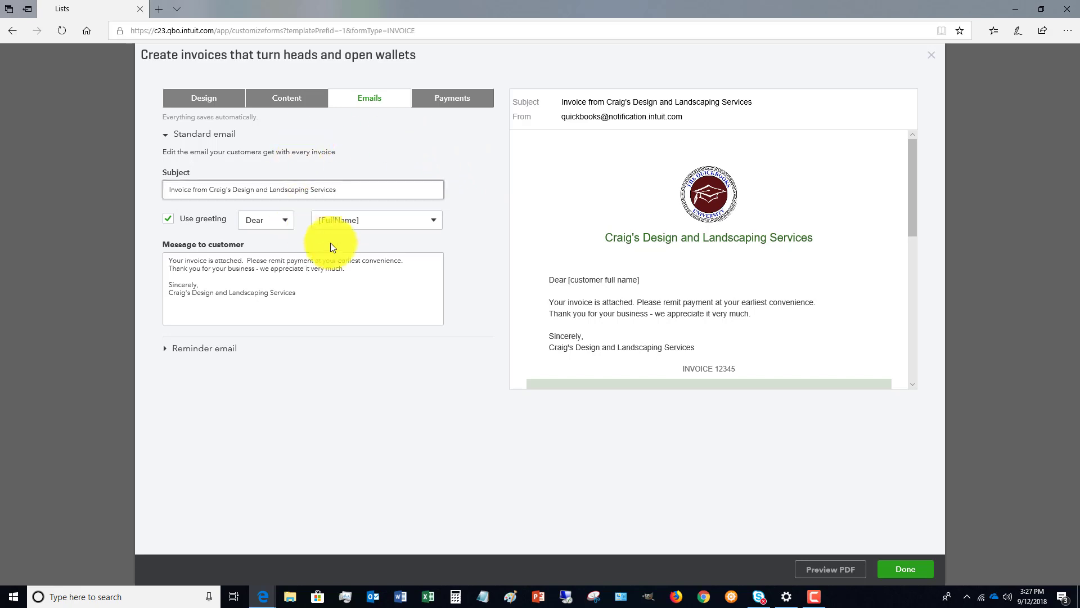
Review the online payment options, and check the invoice's PDF preview in a maximized window before closing it.
left_click(448, 100)
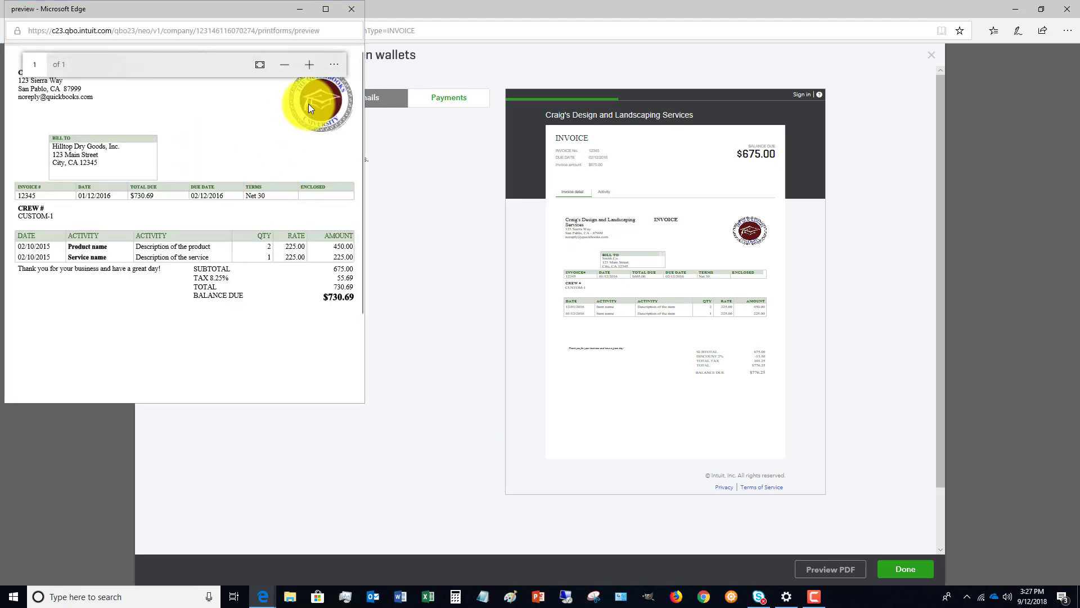
left_click(327, 9)
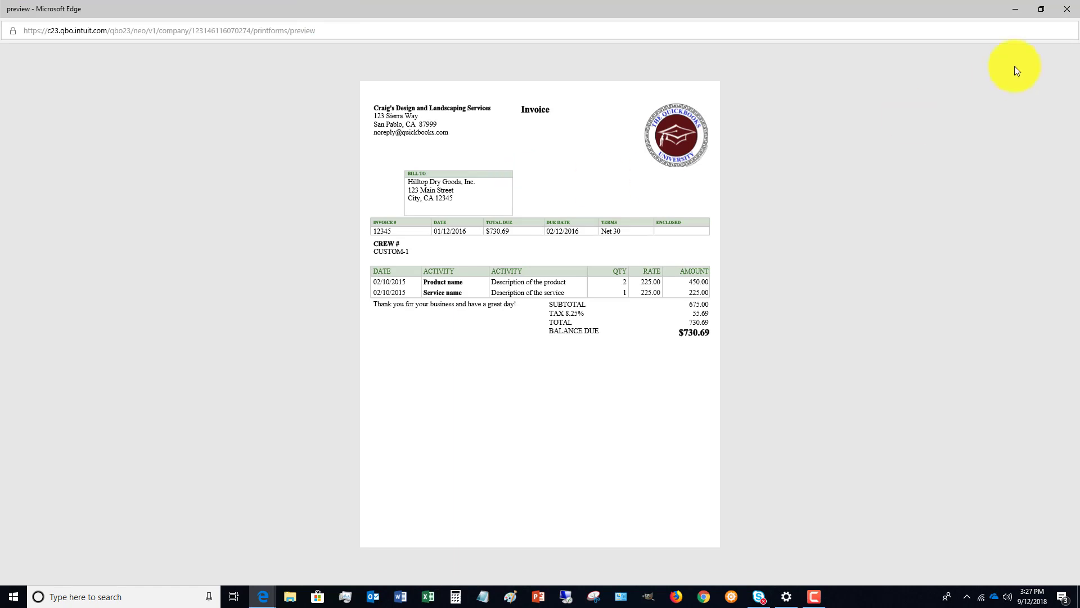
left_click(1069, 12)
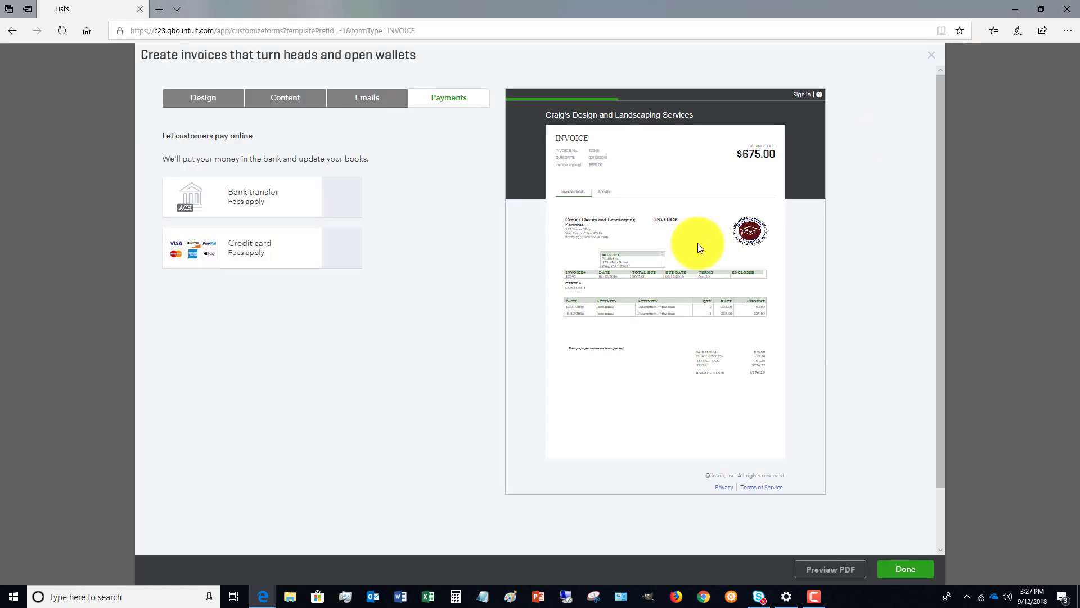